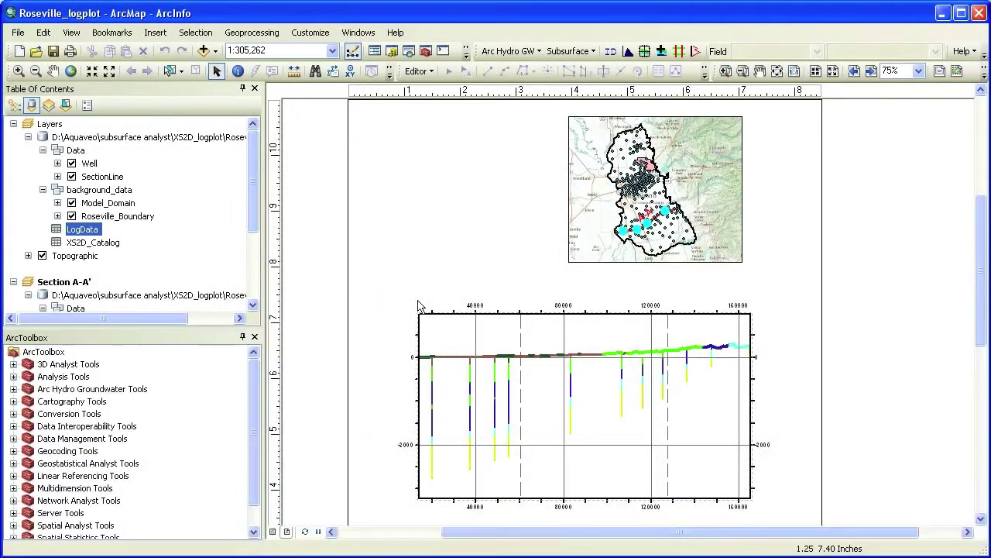
Make Section A-A' the active data frame.
left_click(527, 343)
left_click_drag(256, 182, 261, 261)
left_click(79, 165)
Zoom the layout in on the cross-section plot.
left_click(725, 70)
left_click_drag(561, 111, 750, 269)
left_click(223, 71)
scroll(257, 256, "up", 3)
right_click(84, 230)
left_click(102, 242)
left_click(225, 269)
left_click(271, 270)
left_click(330, 272)
left_click(374, 270)
left_click(483, 219)
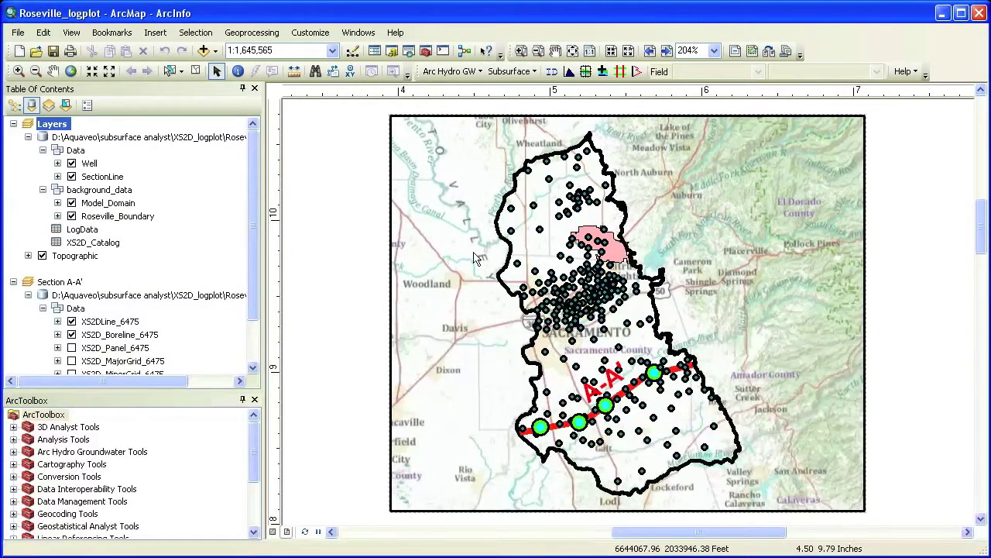
left_click(650, 51)
Start a geophysical plot on the A-A' section line using data type field FType, value Log1, named Log.
left_click(637, 71)
left_click(617, 214)
left_click_drag(55, 51, 463, 55)
left_click(524, 281)
left_click(510, 318)
left_click(565, 300)
left_click(530, 314)
left_click_drag(490, 319, 527, 318)
type("Log1")
Send the plot output to the GeoPlot workspace and Section A-A' data frame, then continue to scale settings.
left_click(581, 385)
left_click(517, 186)
left_click(330, 205)
left_click(648, 360)
left_click(564, 418)
left_click(496, 443)
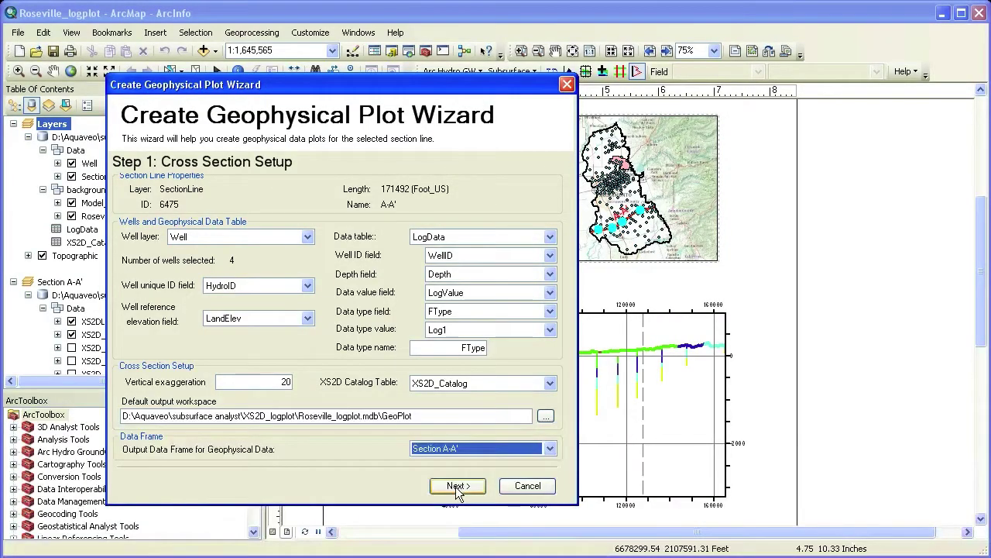
left_click(457, 488)
Enter the scale label Log with a 300 vertical offset, then move to the maximum scale value.
left_click_drag(271, 289, 213, 289)
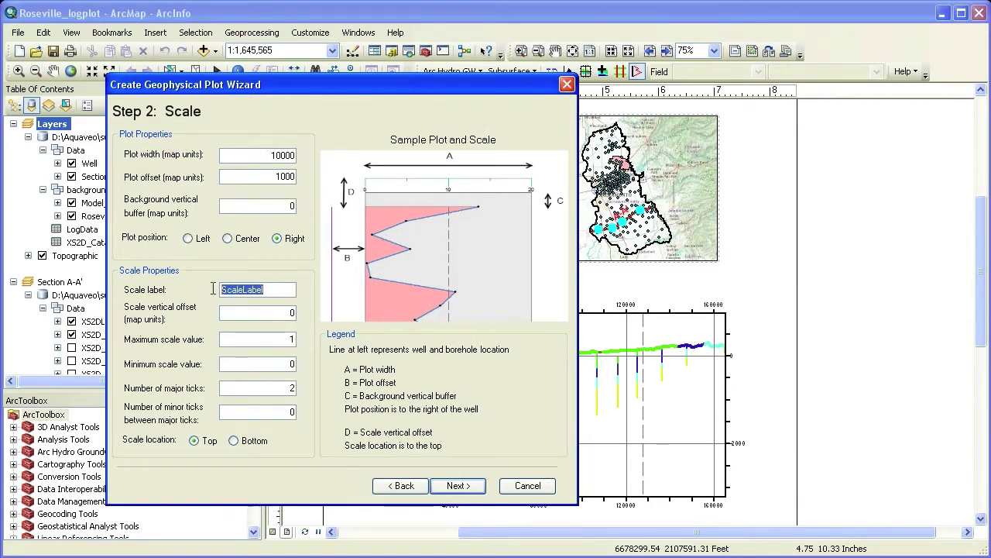
type("Log")
type("300")
key("Tab")
Continue to the output feature classes for log points, lines, polygons and scale.
left_click(458, 486)
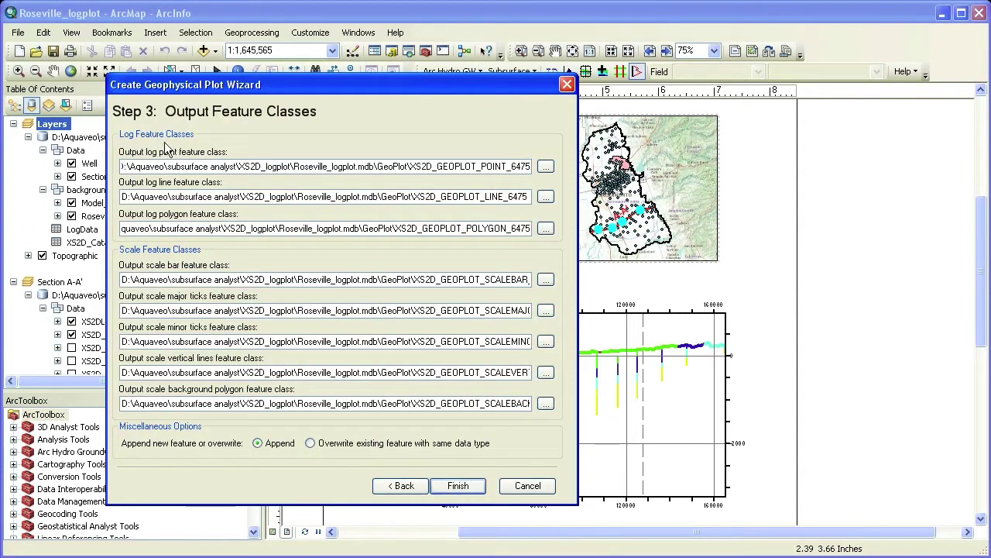
Finish the wizard to create the log plots and zoom in on them along the cross-section.
left_click(458, 485)
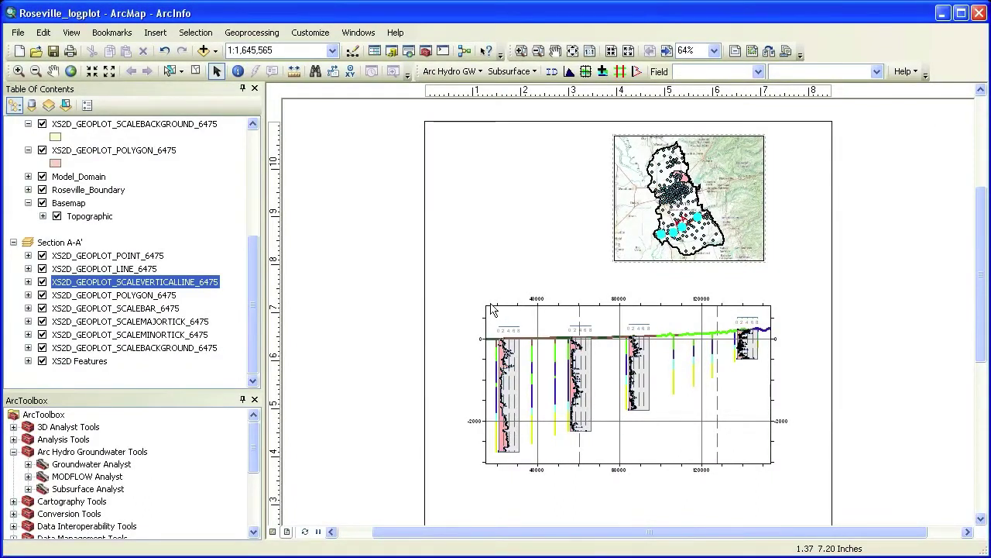
left_click(521, 50)
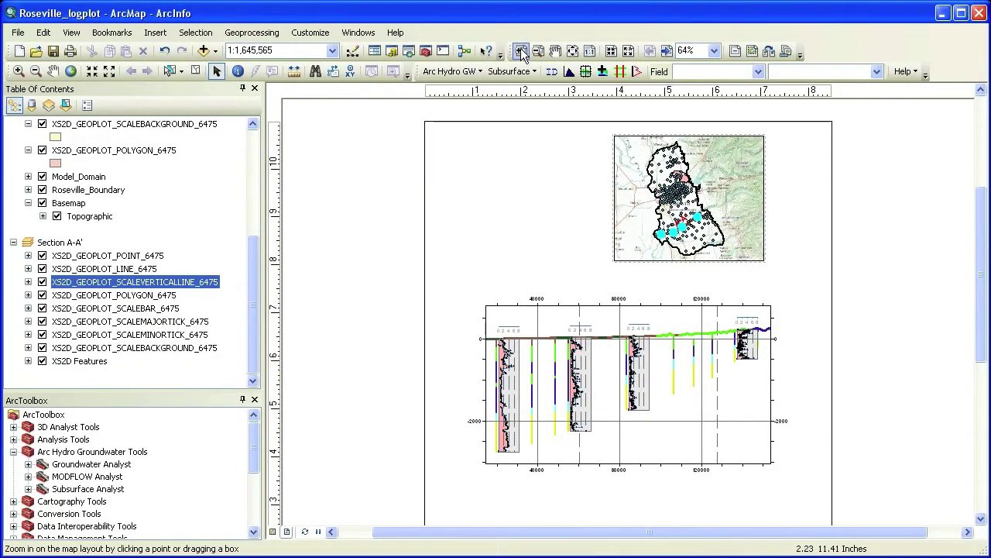
left_click_drag(464, 291, 808, 485)
left_click(217, 71)
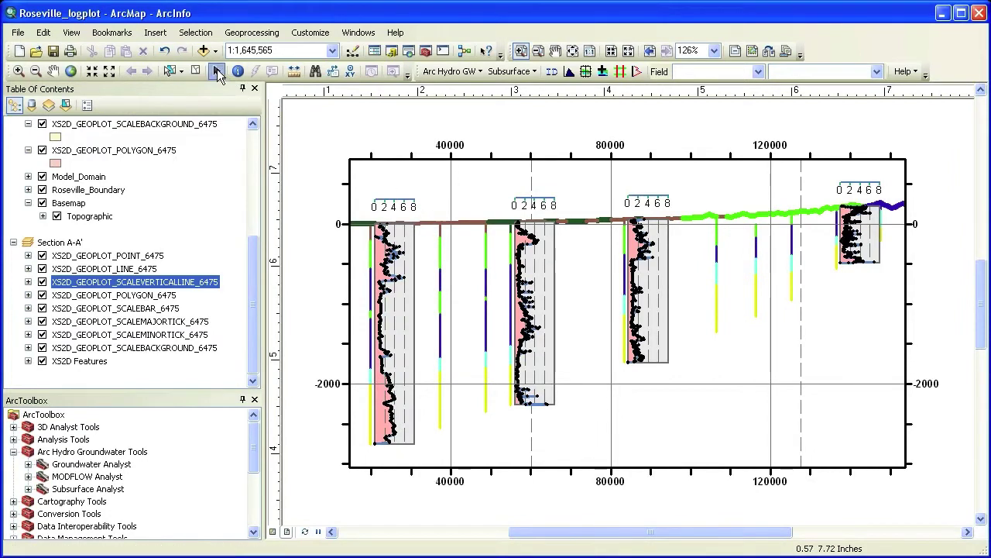
Toggle the GEOPLOT log points, lines and polygon layers off to inspect each.
left_click(42, 255)
left_click(42, 269)
left_click(42, 295)
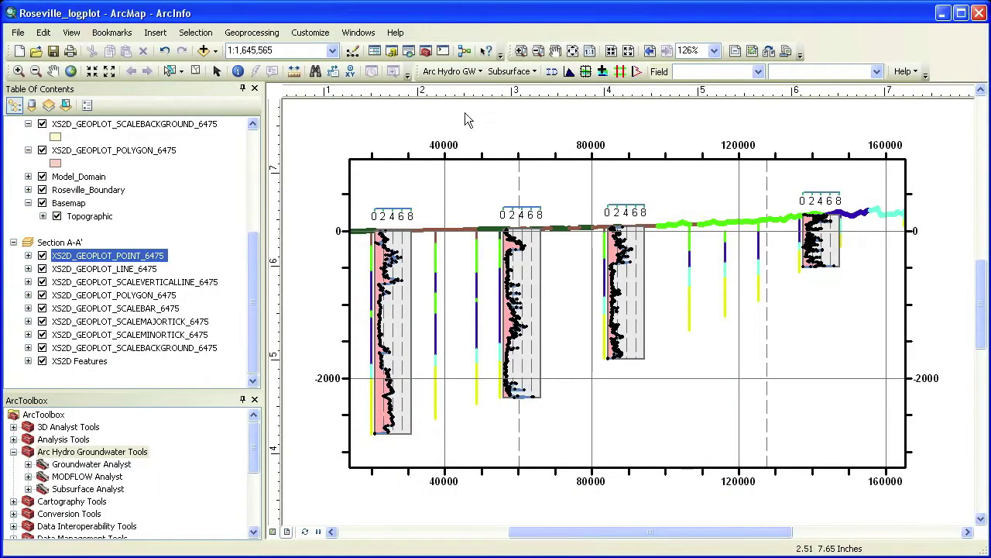
Start another geophysical plot on the section line using Log2 data.
left_click(652, 51)
left_click(636, 70)
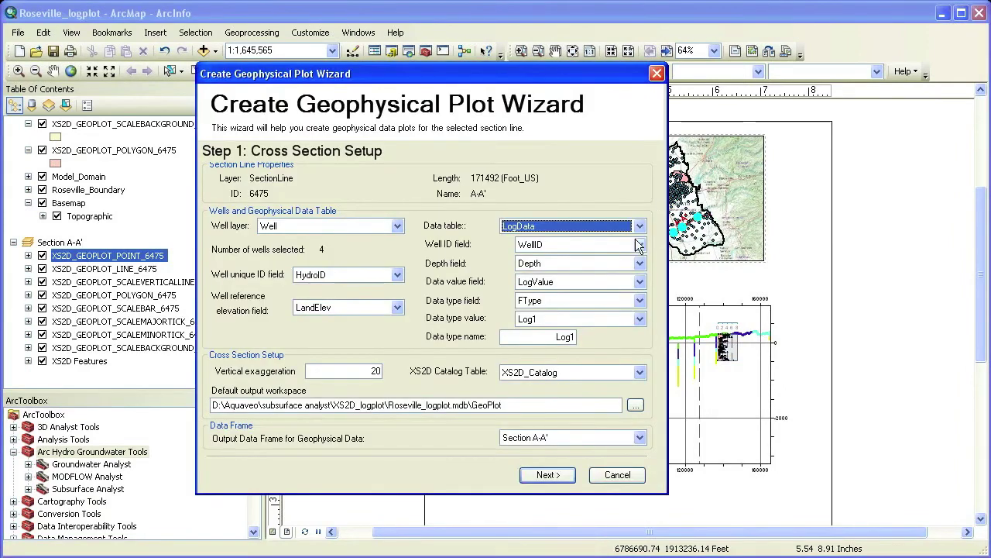
left_click(641, 319)
left_click(560, 353)
left_click(550, 474)
Set plot offset 12000, scale label Log 2 and maximum scale value 60.
left_click_drag(363, 166, 408, 167)
type("12000")
double_click(346, 279)
type("Log 2")
key("Tab")
double_click(393, 329)
type("60")
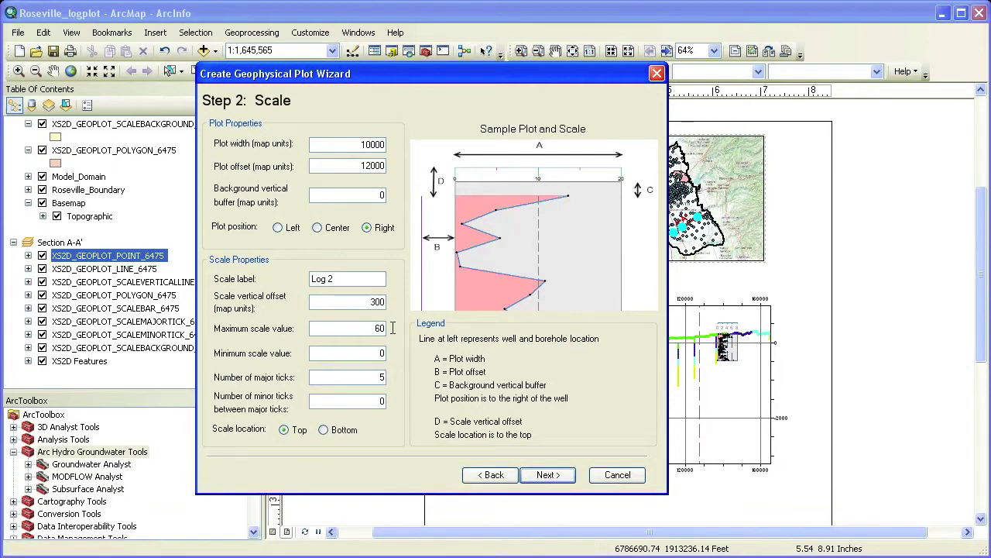